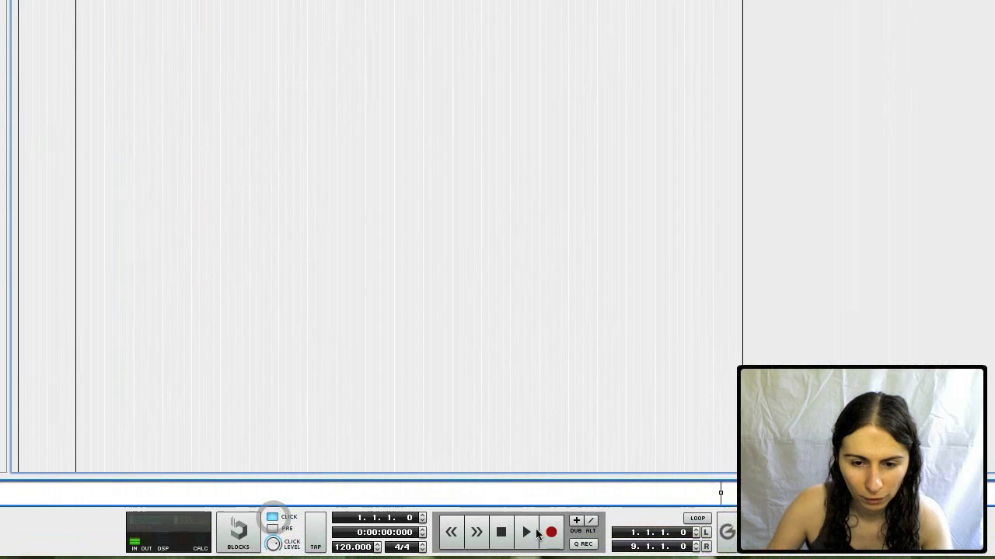
Record a take of sustained piano chords on the Steinway grand track from bar 1, about 13 bars long
left_click(675, 532)
double_click(486, 534)
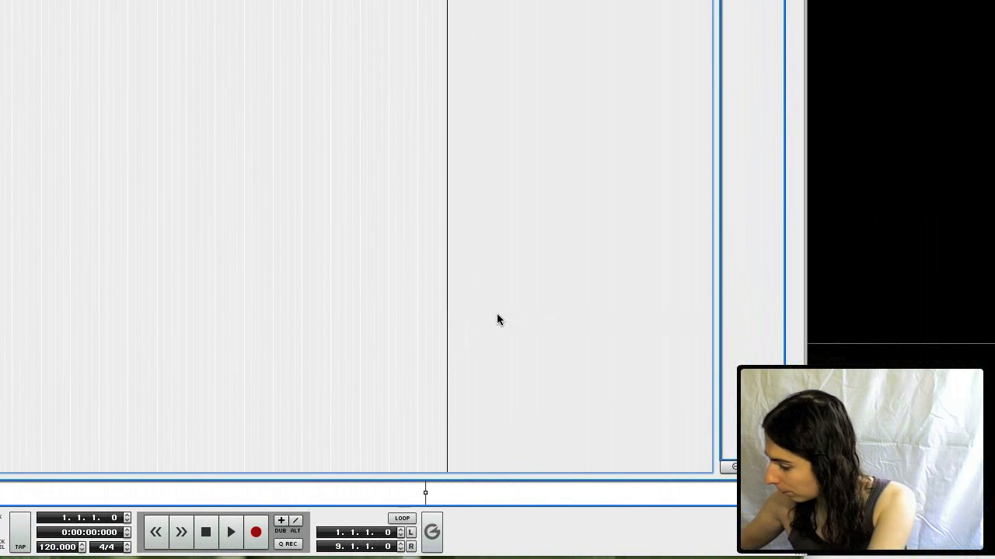
key("ctrl+Return")
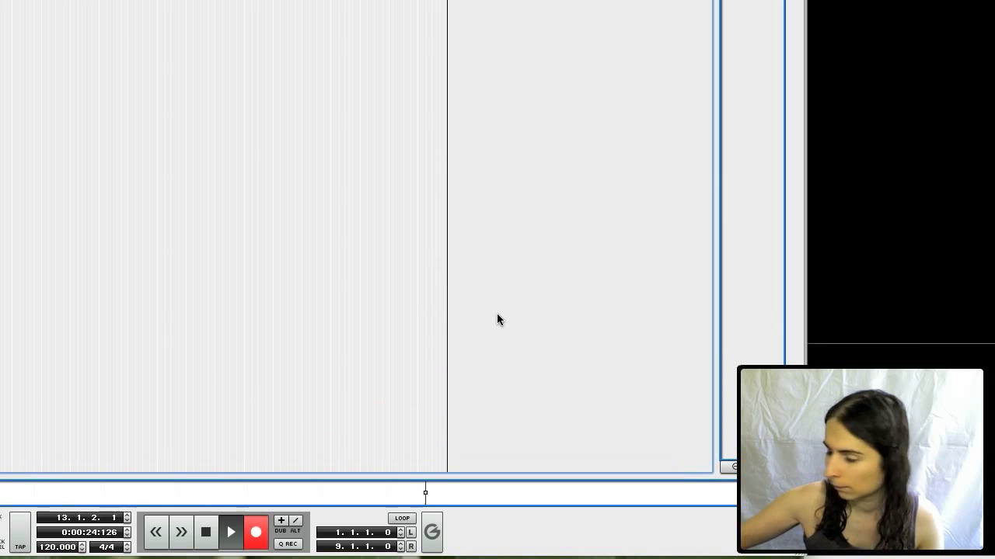
key("space")
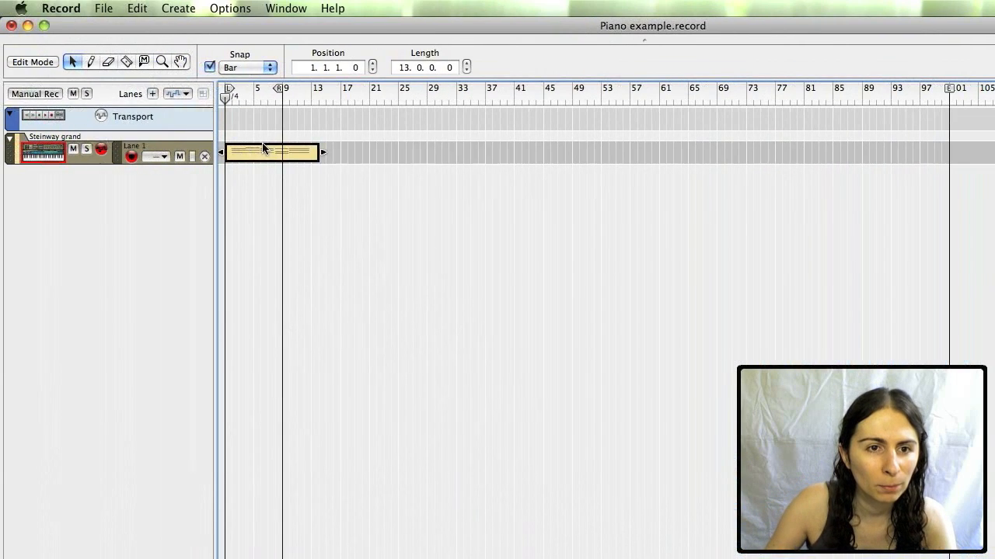
Quantize the notes of the recorded Steinway grand clip and open the clip for note editing
right_click(264, 149)
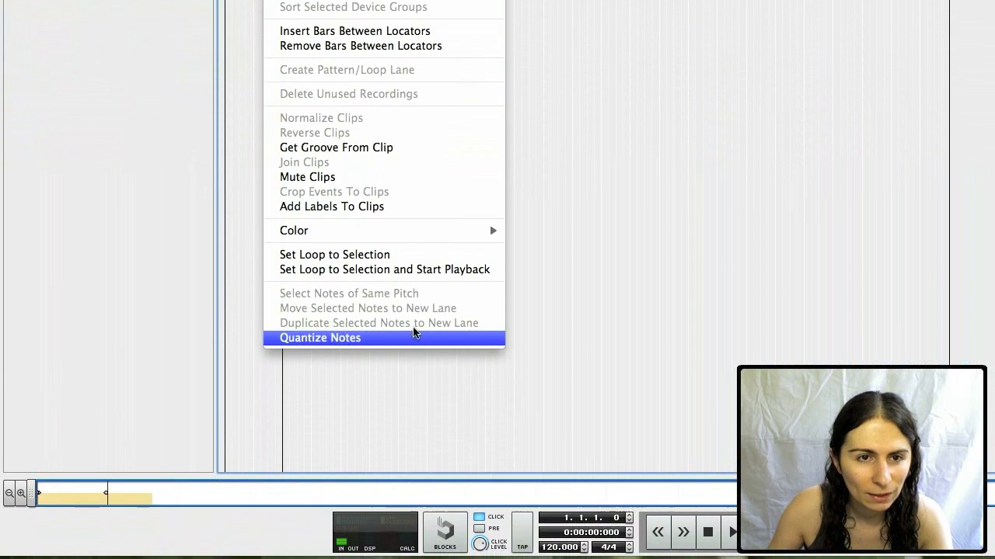
left_click(412, 432)
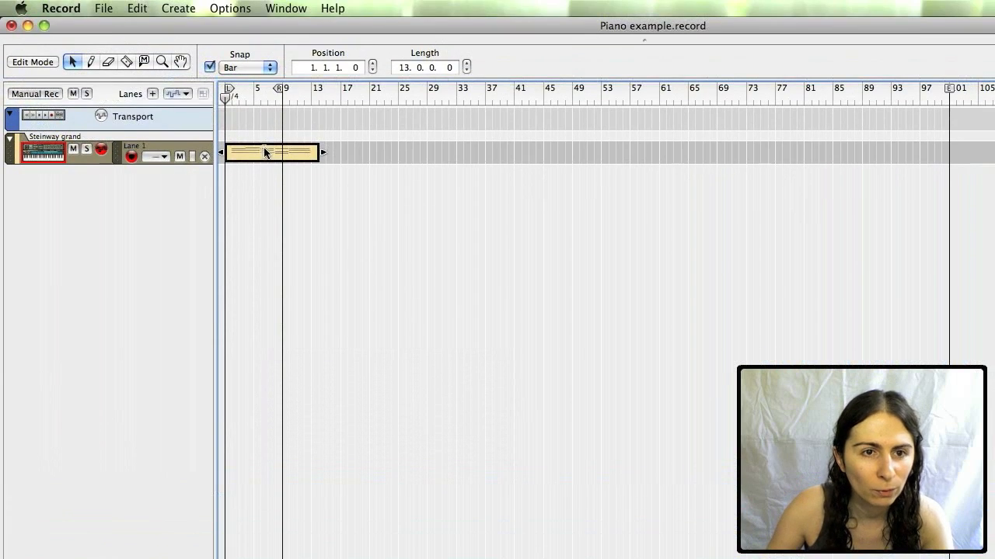
double_click(264, 152)
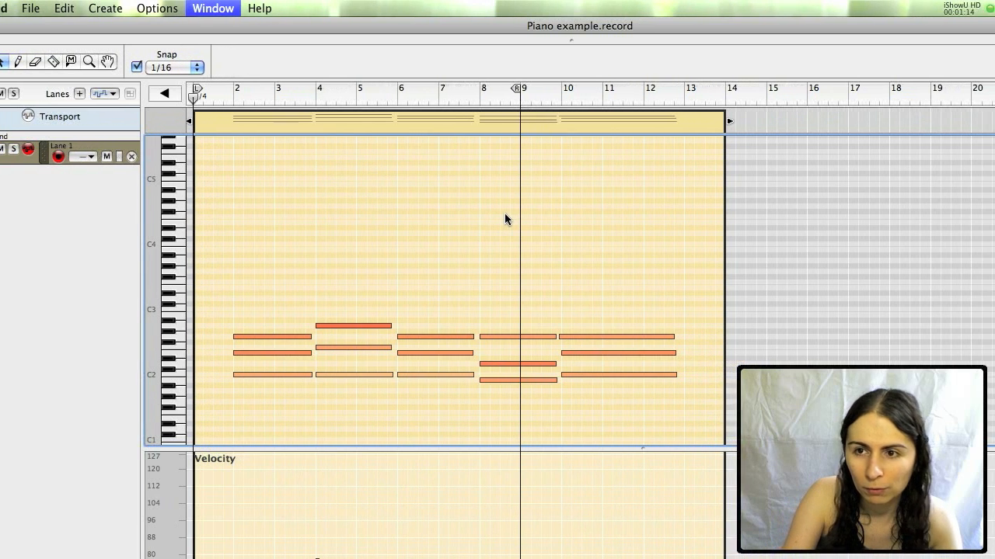
Set the note quantize value to Bar and quantize the piano clip's notes with it
left_click(504, 99)
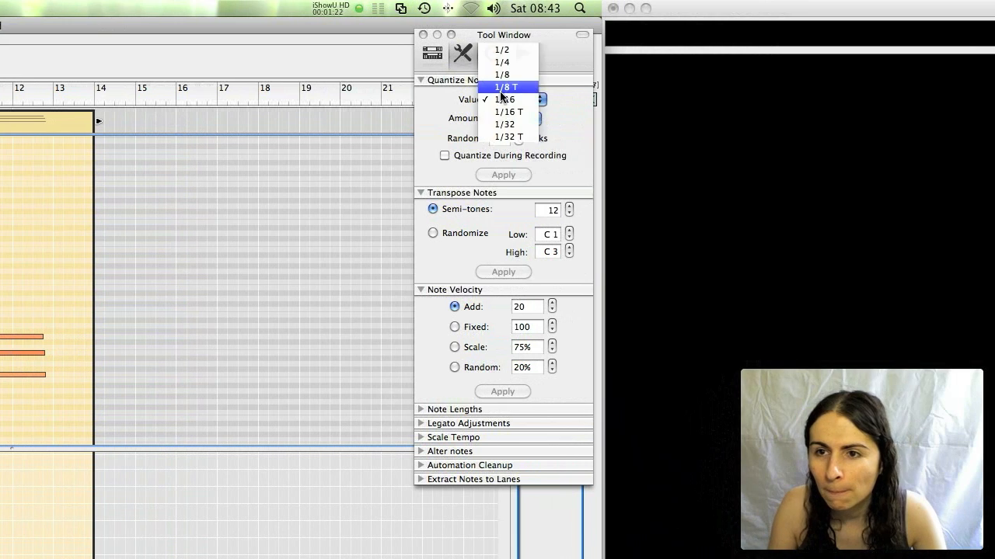
left_click(501, 36)
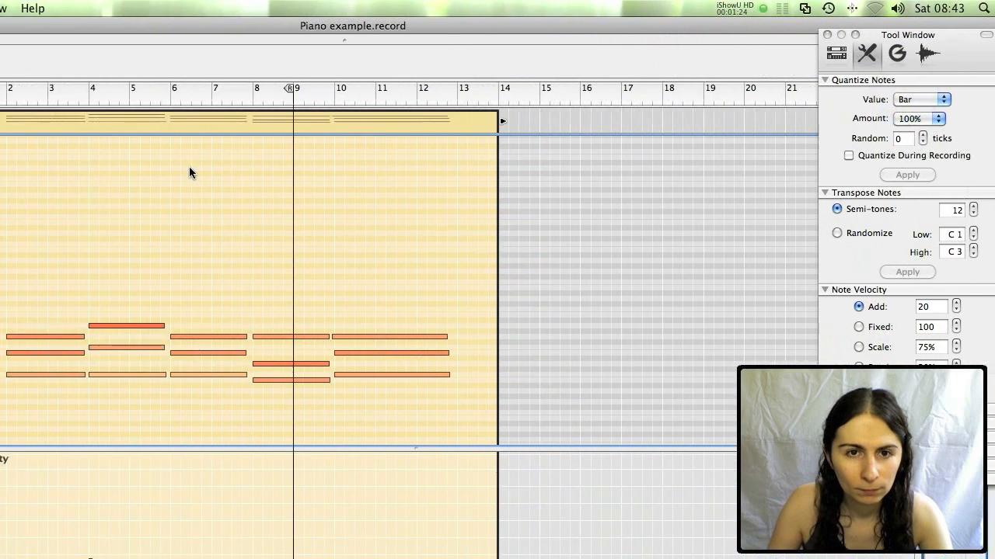
right_click(192, 116)
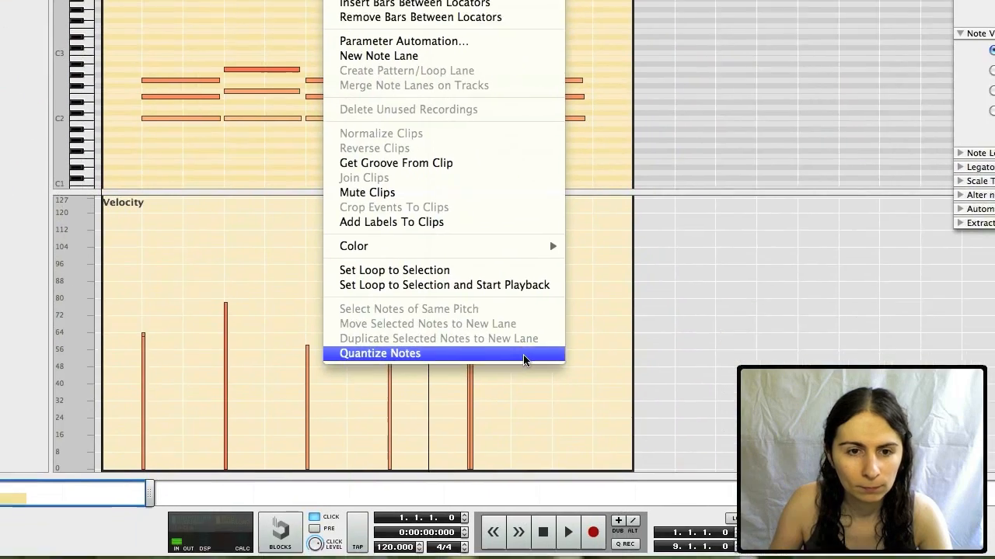
left_click(522, 354)
Set the note quantize value to 1/16 and close the Tool Window
left_click(614, 99)
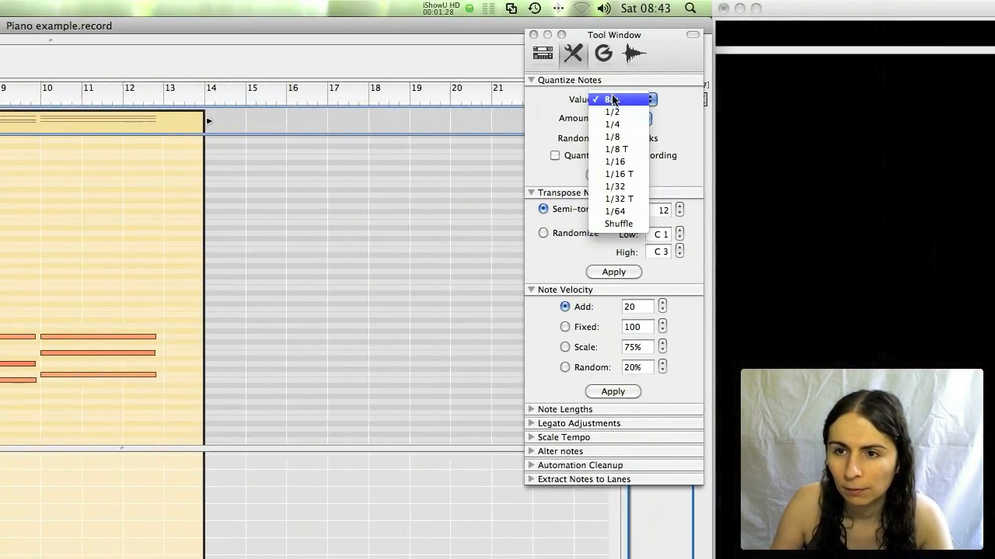
left_click(615, 162)
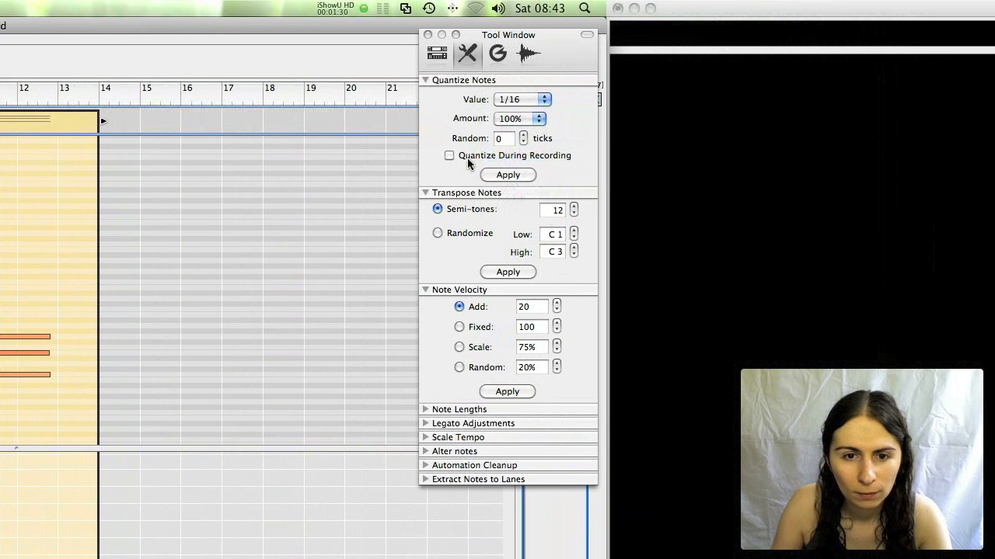
left_click(428, 34)
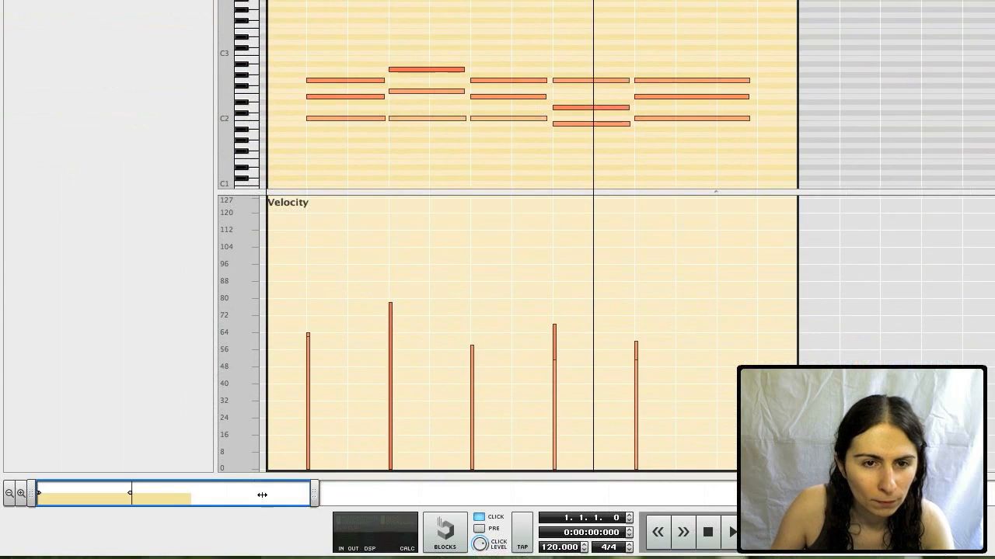
Audition the quantized chords from bar 2 onward and place the right loop locator at the clip's end, bar 14
left_click_drag(314, 497, 227, 502)
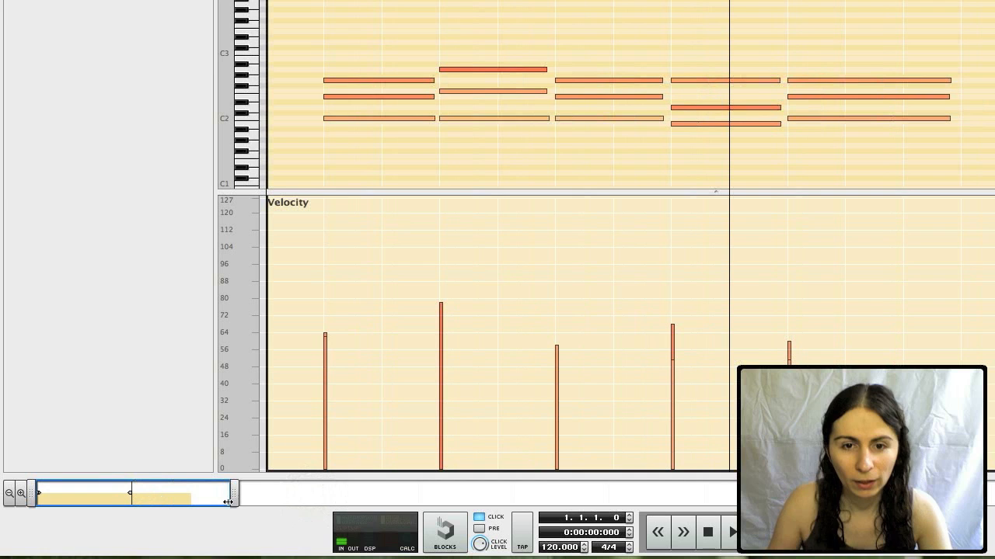
left_click(320, 91)
left_click(441, 95)
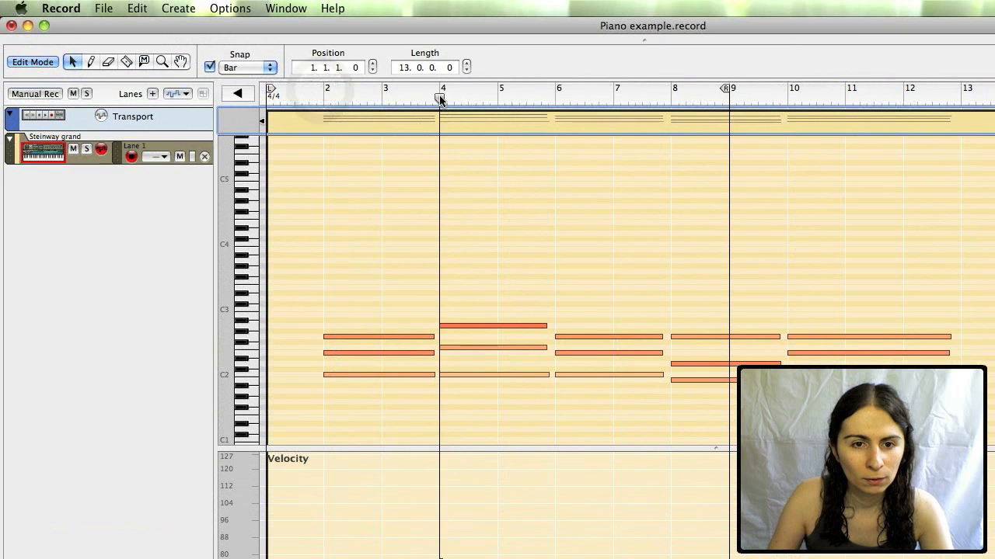
left_click(540, 96)
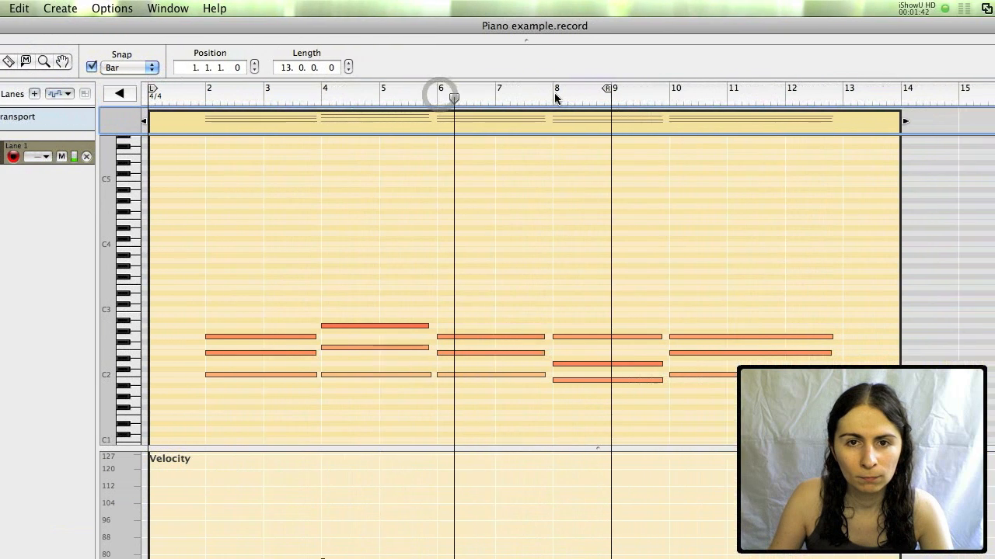
left_click(668, 94)
left_click(584, 89)
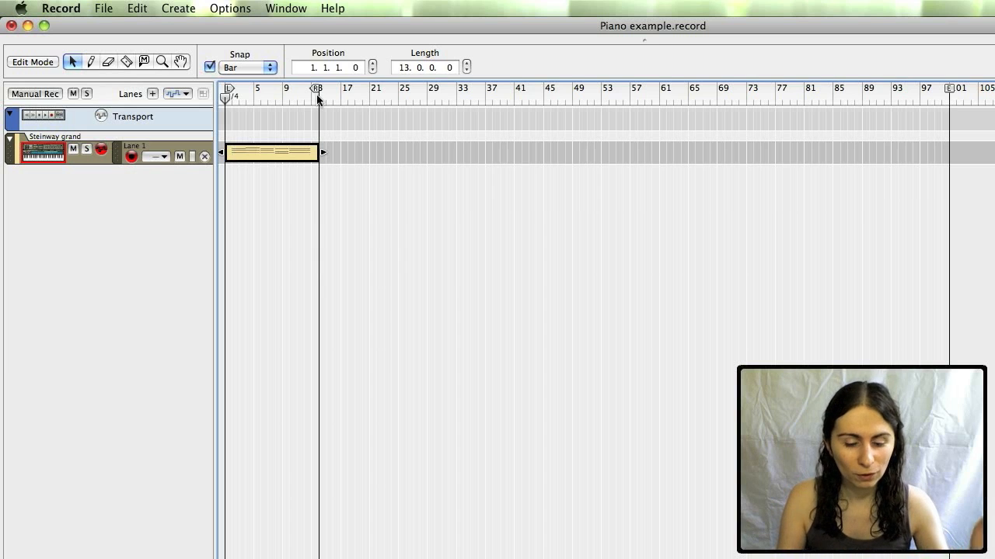
Start bouncing the Steinway grand channel over the whole song to a new track with mixer settings None, and stop the export
left_click(107, 7)
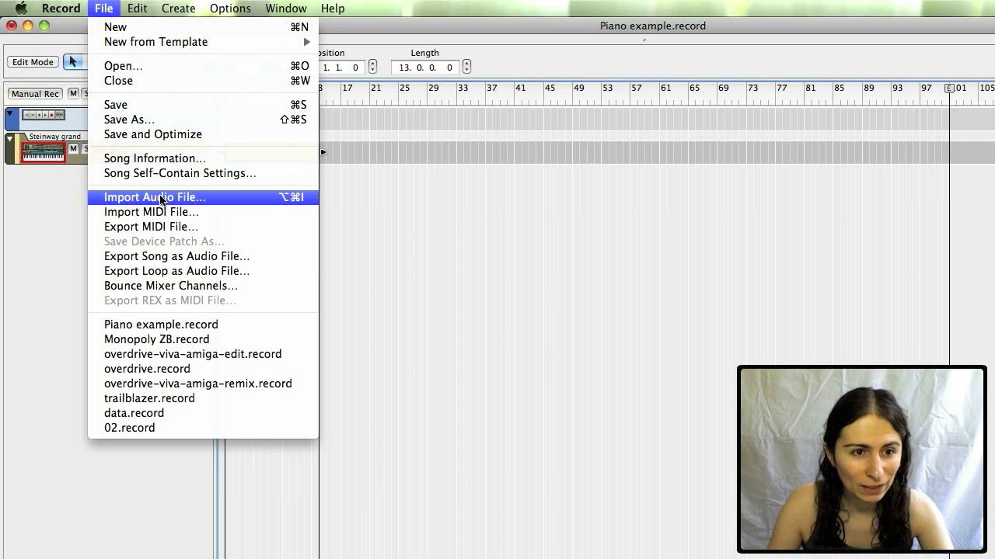
left_click(175, 286)
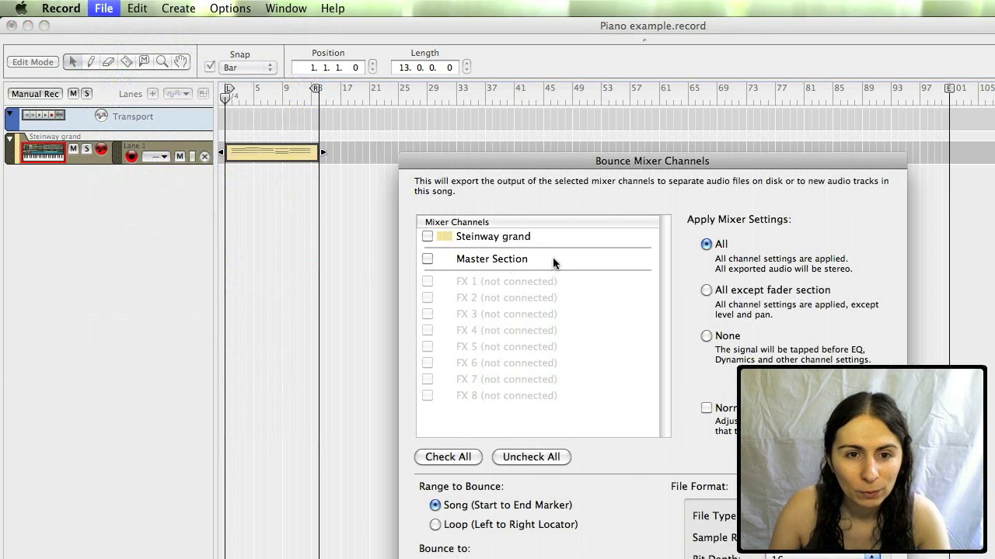
left_click(427, 236)
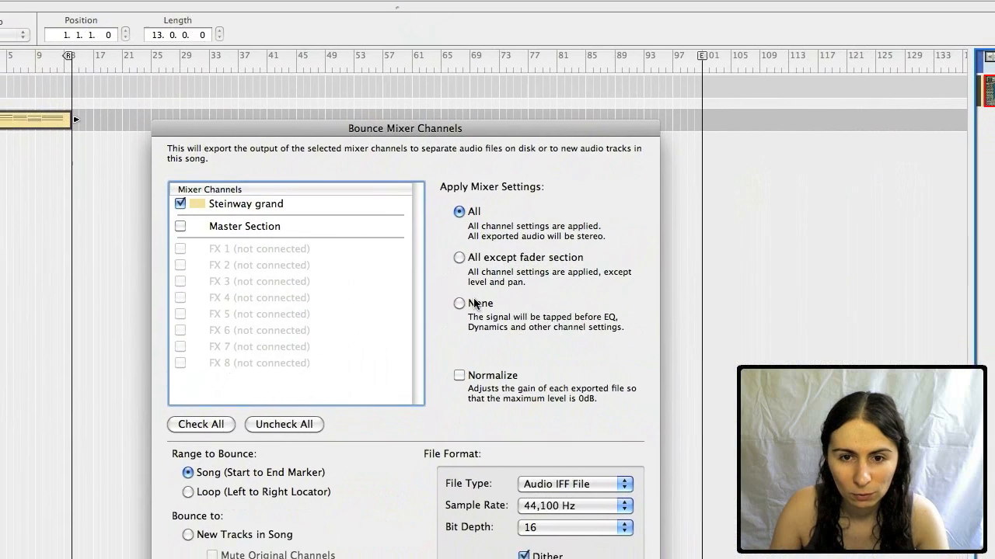
left_click(725, 339)
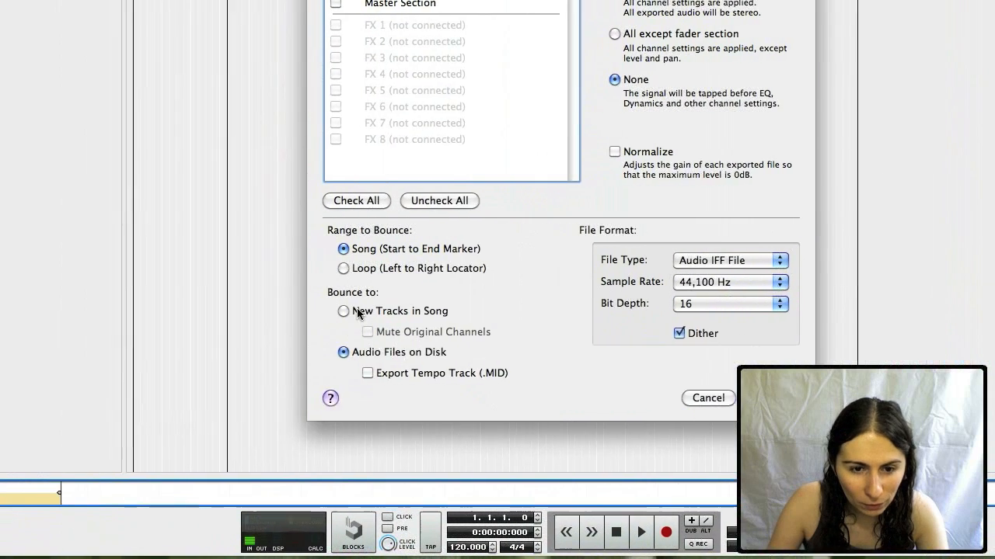
left_click(191, 313)
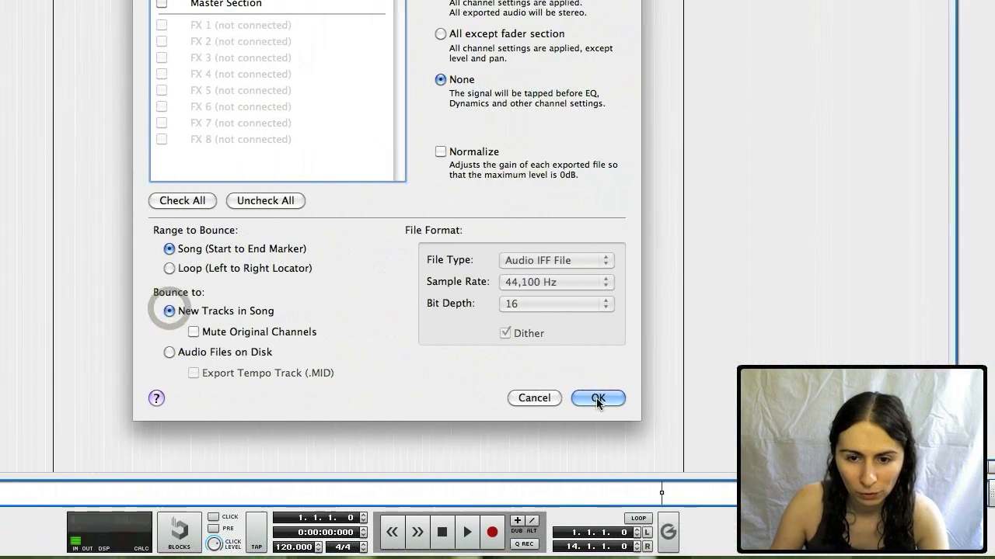
left_click(715, 405)
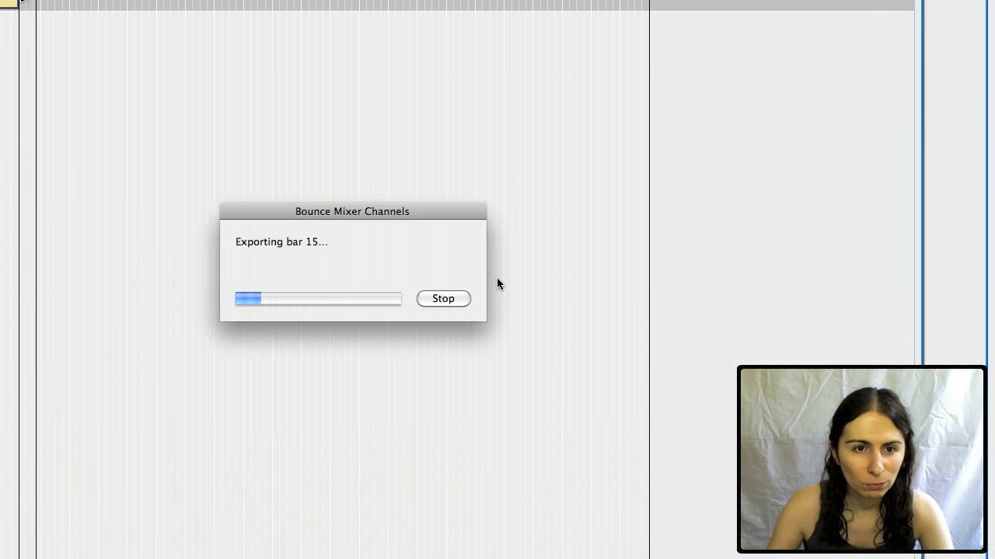
left_click(445, 298)
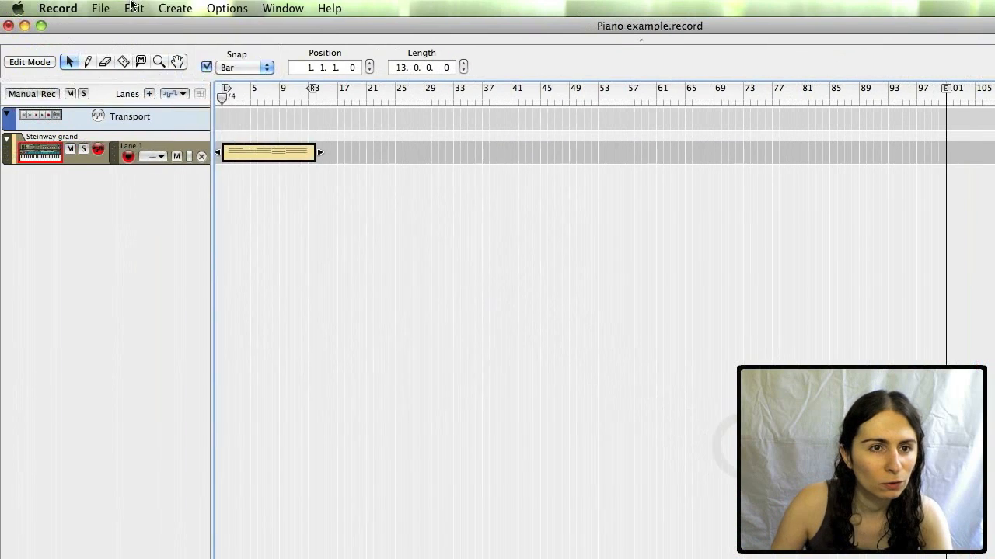
Bounce the Steinway grand channel to a new track in the song, using the loop between the left and right locators as range
left_click(95, 11)
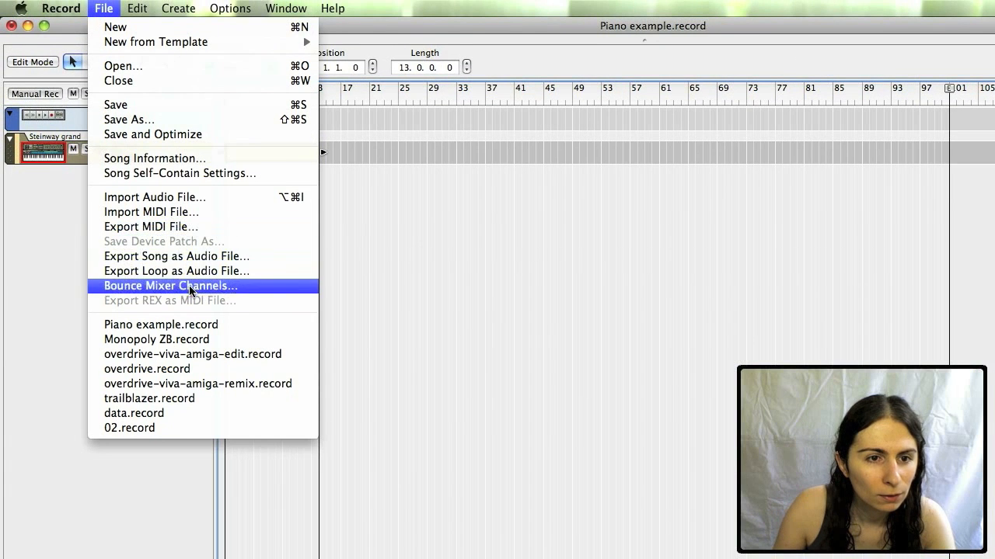
left_click(189, 285)
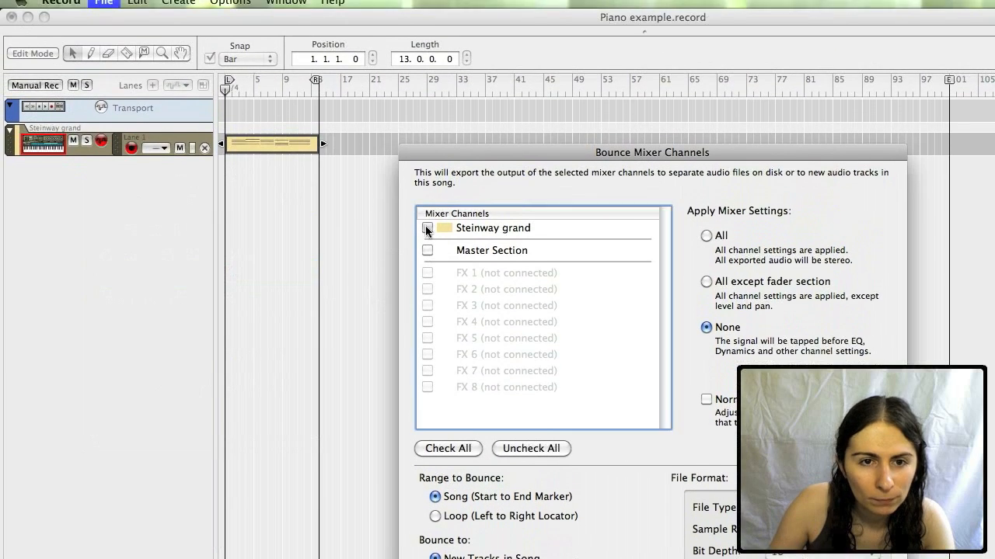
left_click(426, 165)
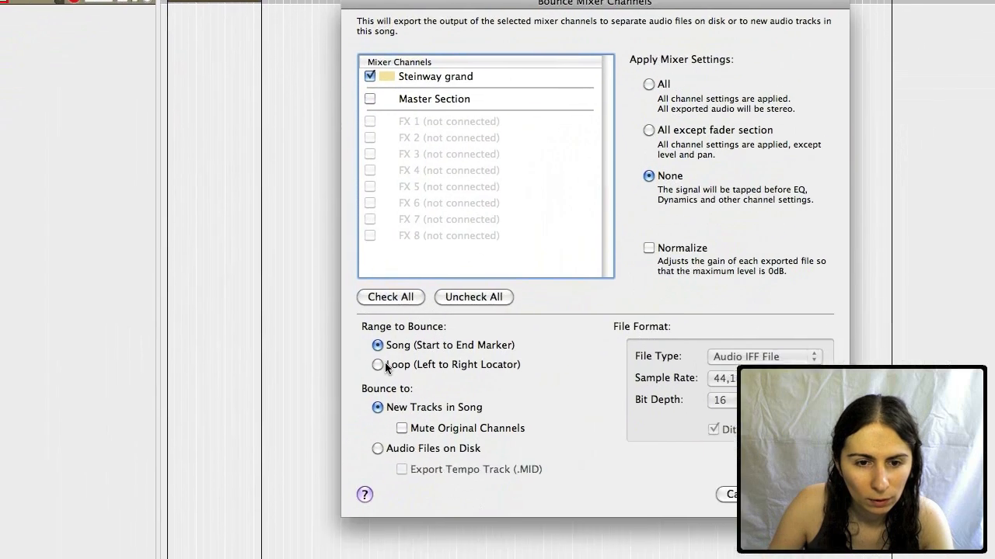
left_click(384, 363)
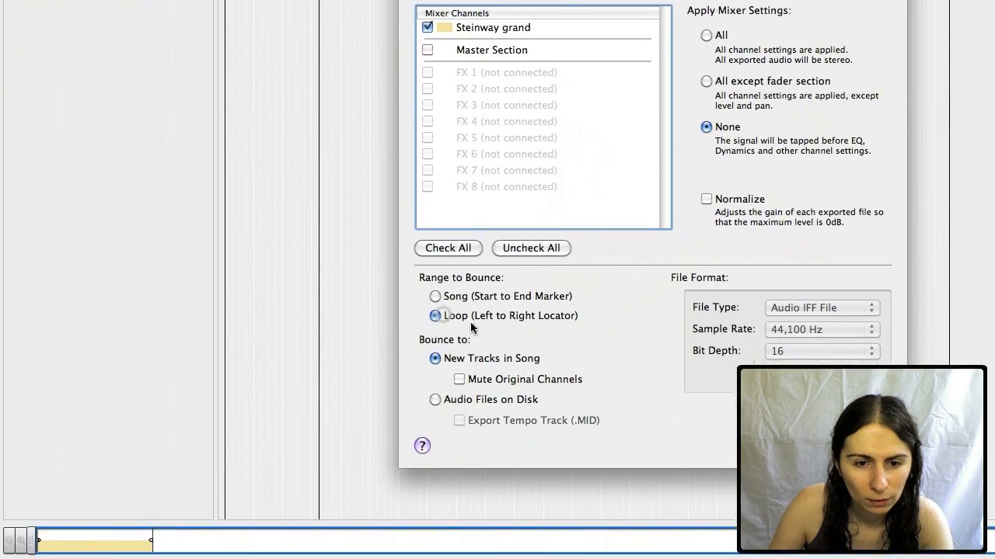
left_click(793, 493)
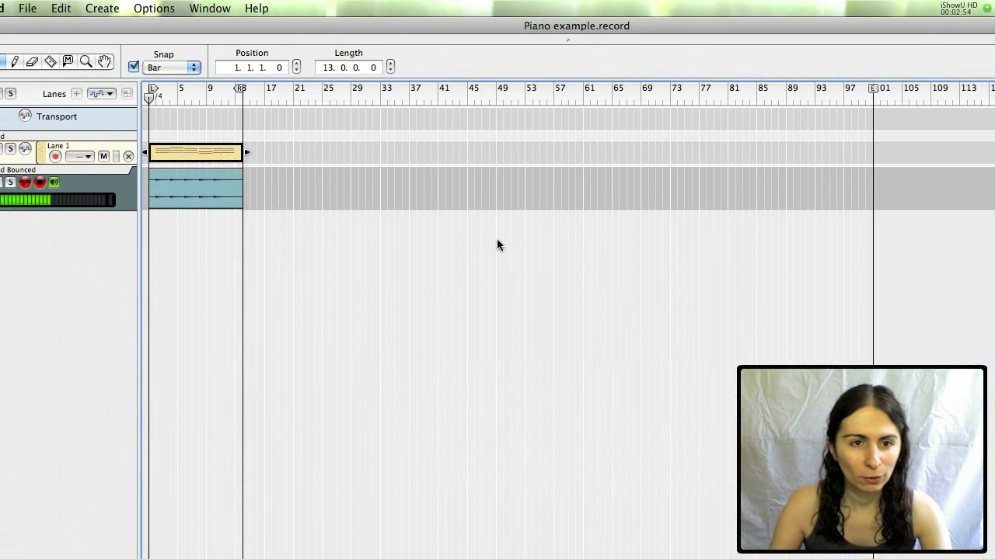
Disarm recording on the Steinway grand Bounced track and open its audio clip for comp editing
left_click(117, 182)
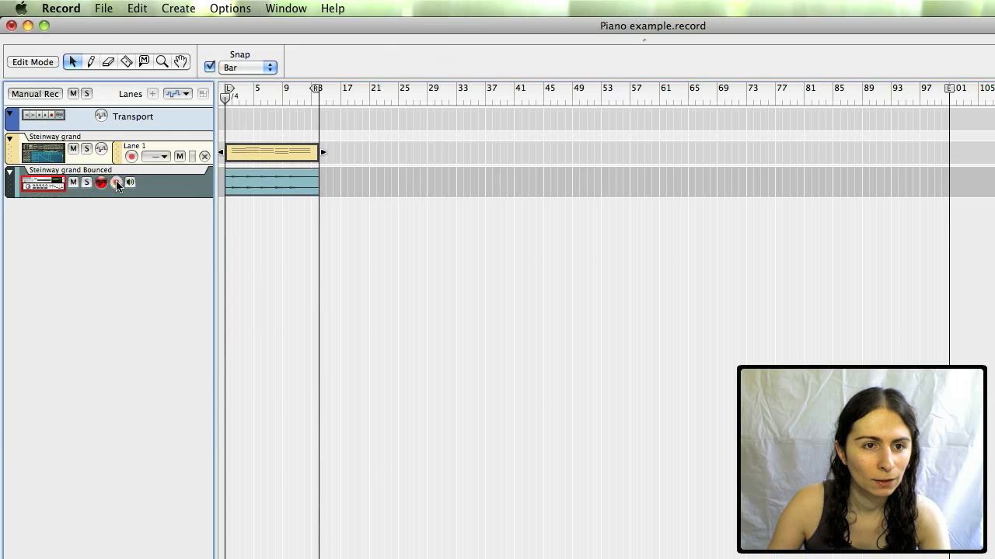
left_click(265, 181)
double_click(265, 182)
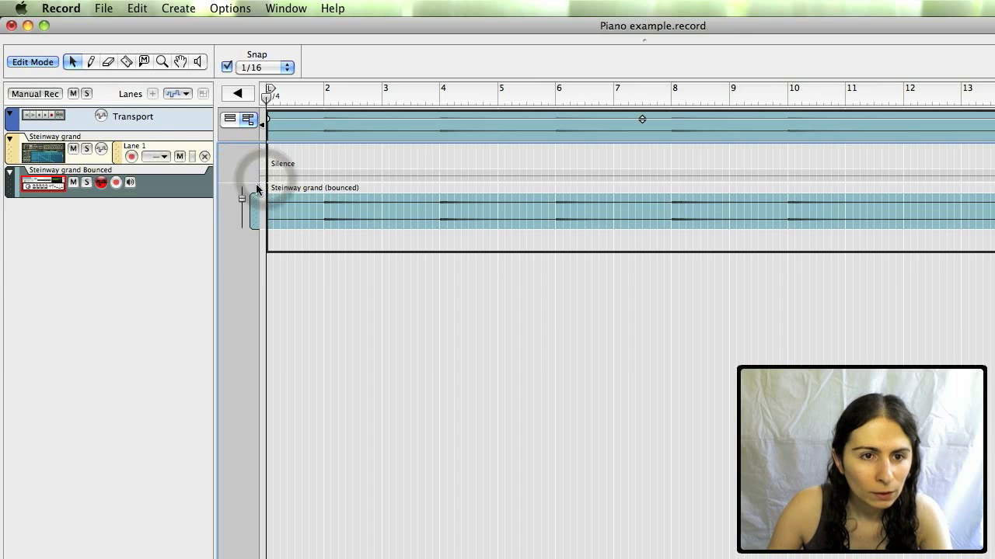
Normalize the bounced Steinway grand audio clip
left_click(362, 211)
right_click(362, 211)
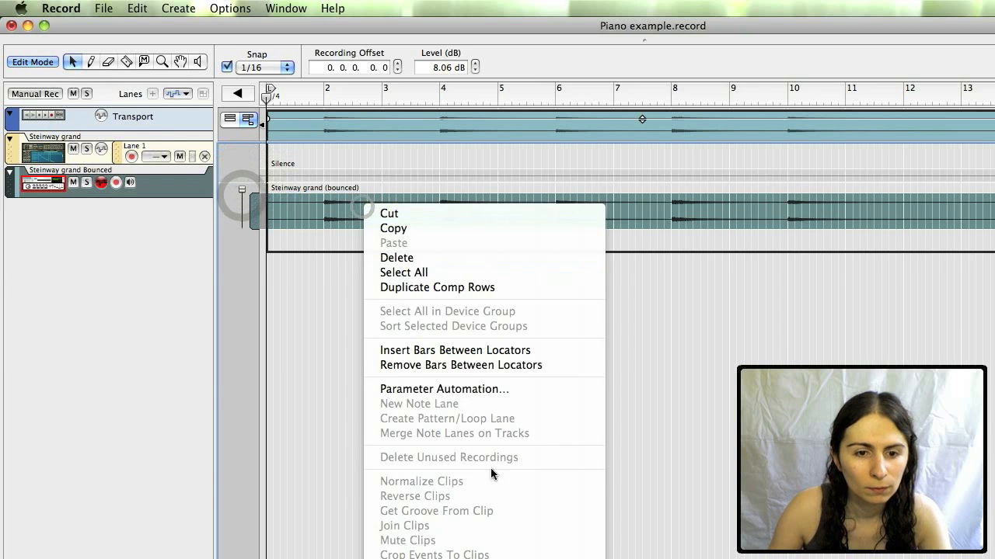
left_click(828, 244)
right_click(603, 13)
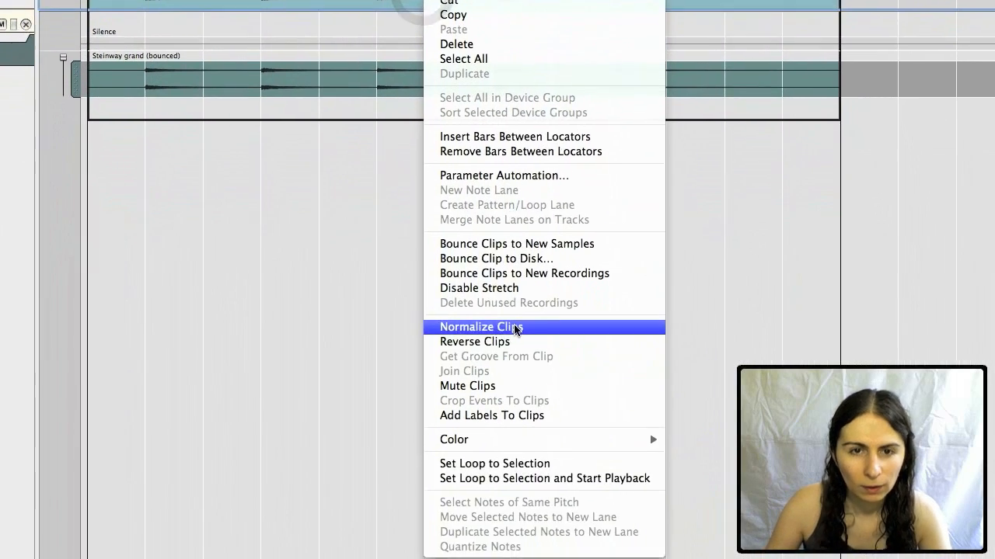
left_click(567, 459)
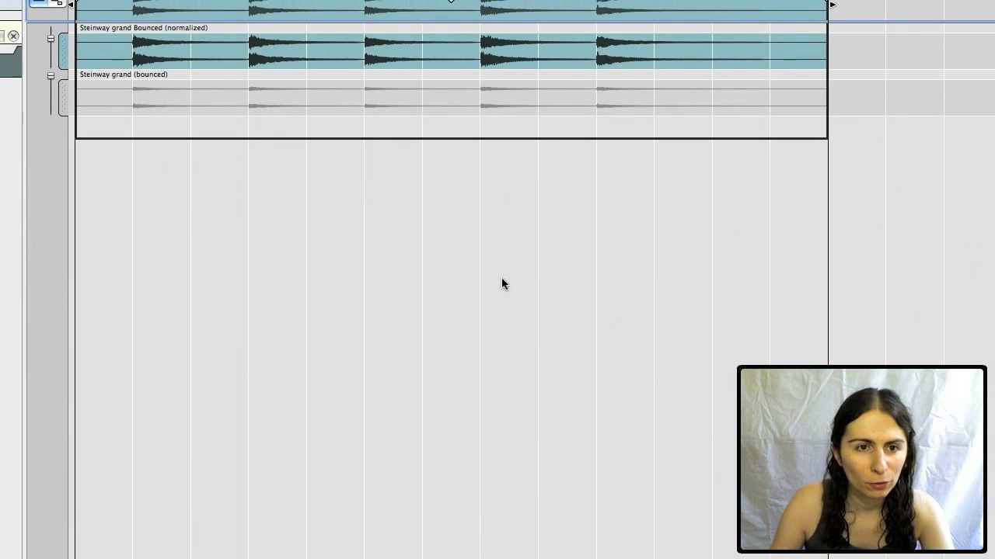
Leave the clip editing view, deselect the bounced clip and mute the original Steinway grand track
key("Escape")
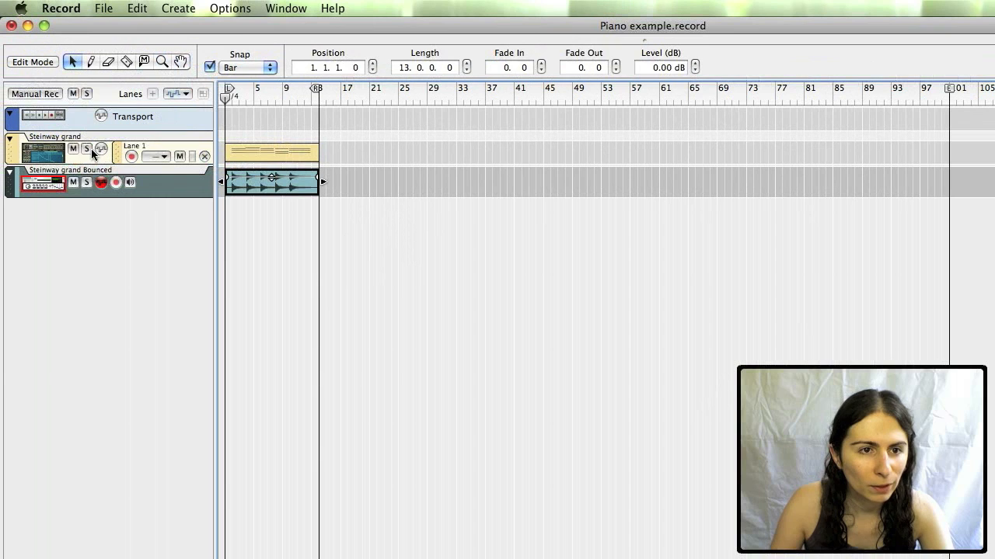
left_click(554, 174)
left_click(74, 147)
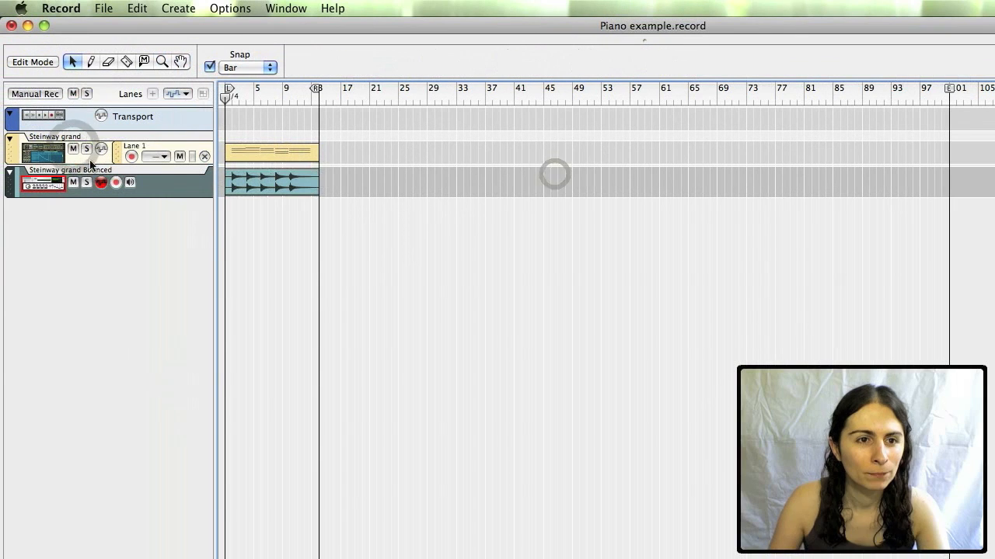
Mute the Steinway grand track, trim one bar off the start of both clips and move them back to bar 1
left_click(73, 149)
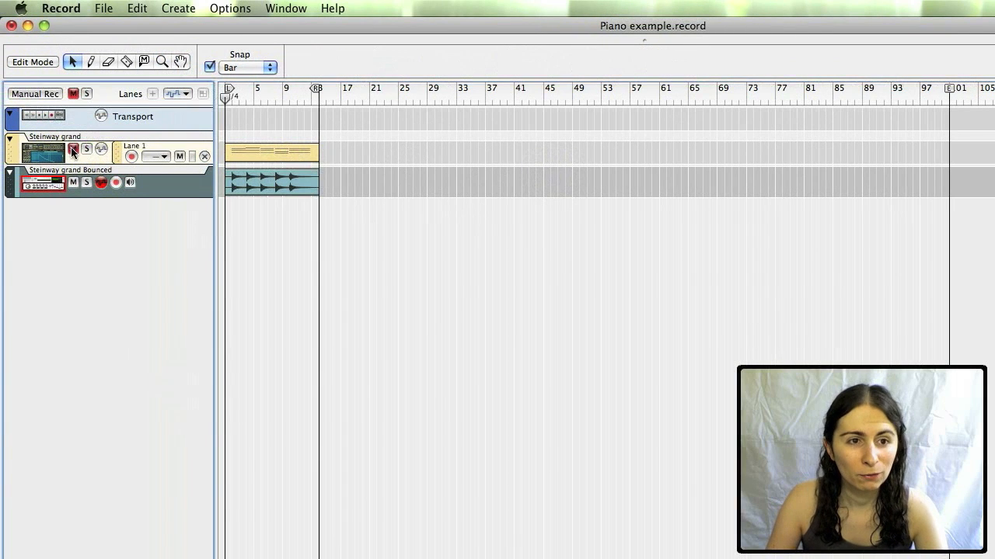
left_click_drag(237, 130, 225, 173)
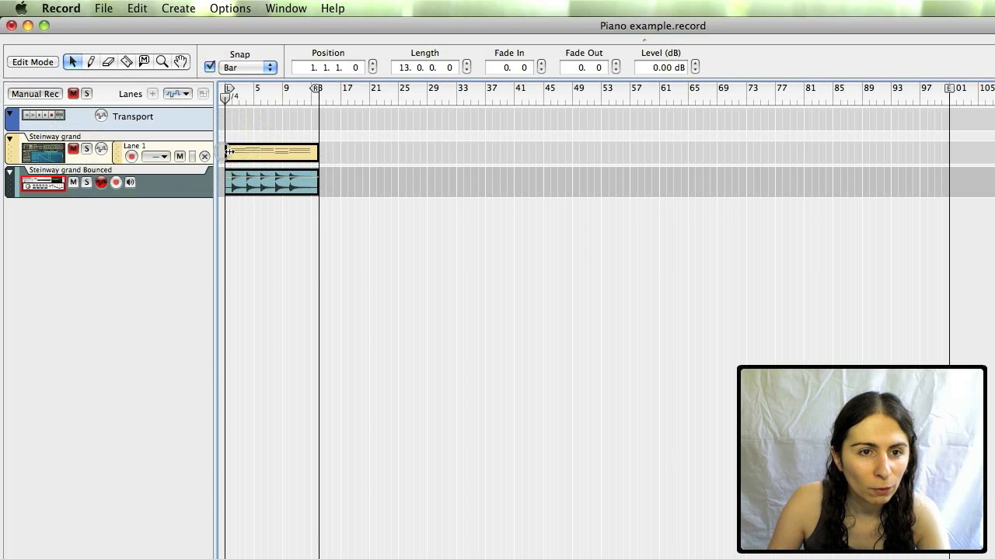
left_click_drag(249, 157, 241, 157)
left_click(261, 123)
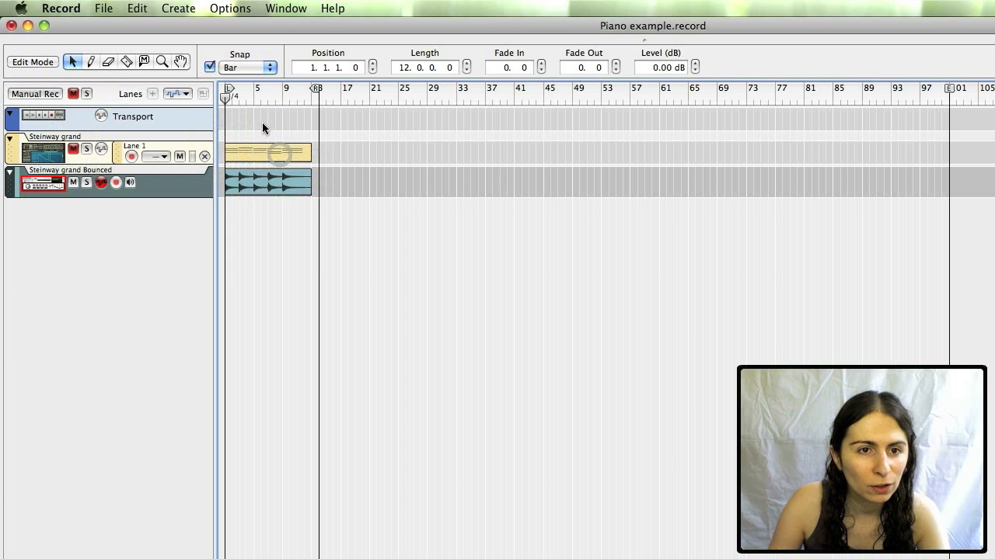
Move the right locator and the song end marker to bar 12, and play the part back
left_click_drag(316, 90, 305, 97)
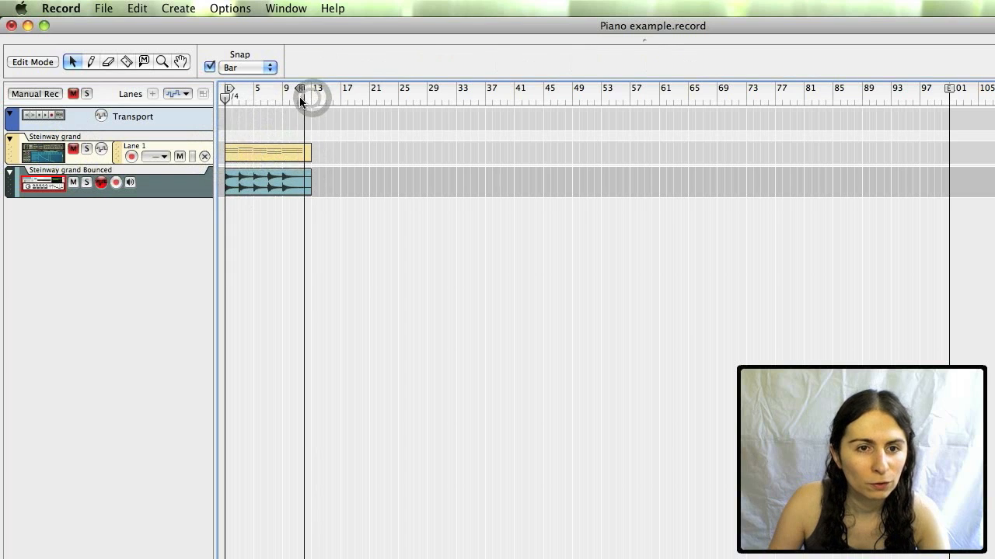
left_click(303, 98, "shift")
left_click(266, 96)
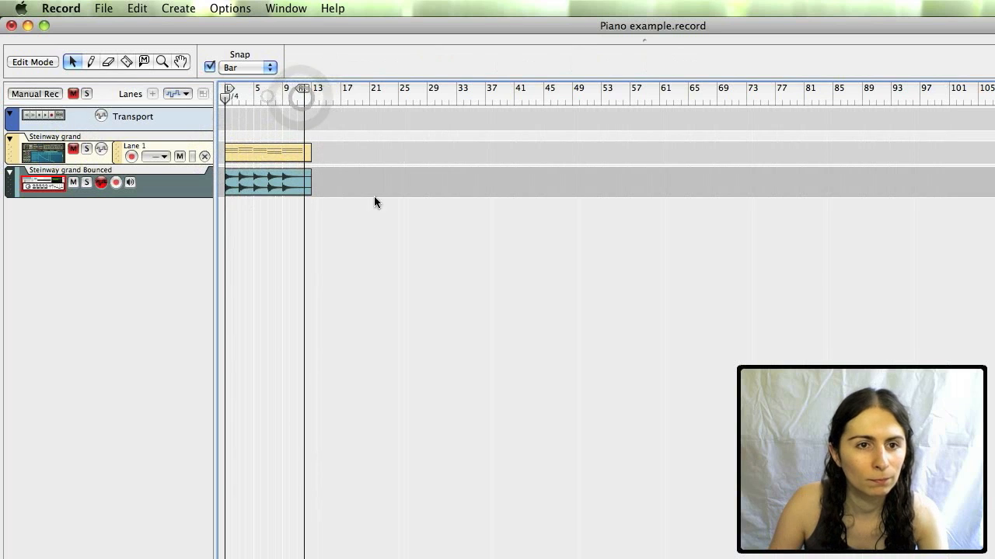
key("space")
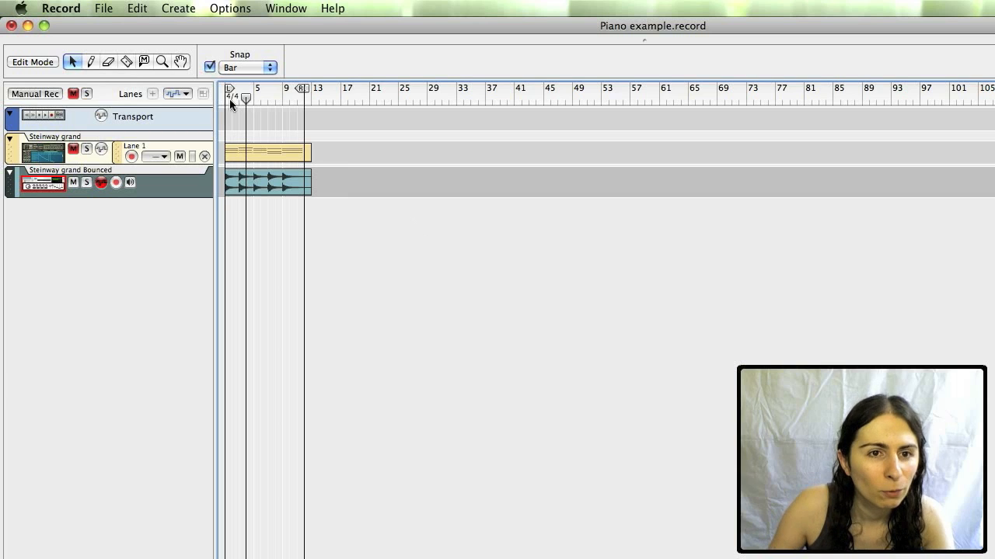
Split the bounced audio clip at bars 7 and 9 with the Razor tool, and return to the Selection tool
left_click(127, 62)
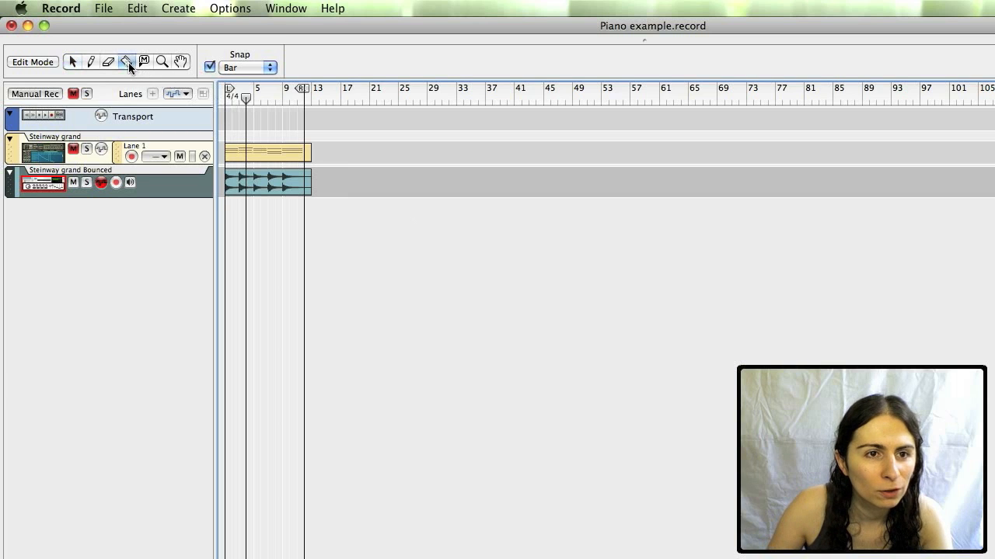
left_click(283, 181)
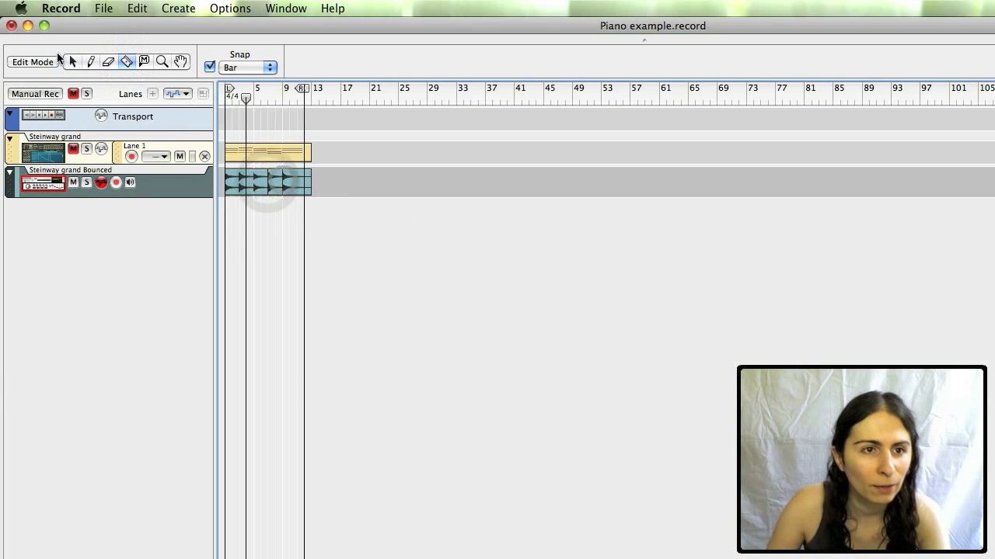
left_click(68, 62)
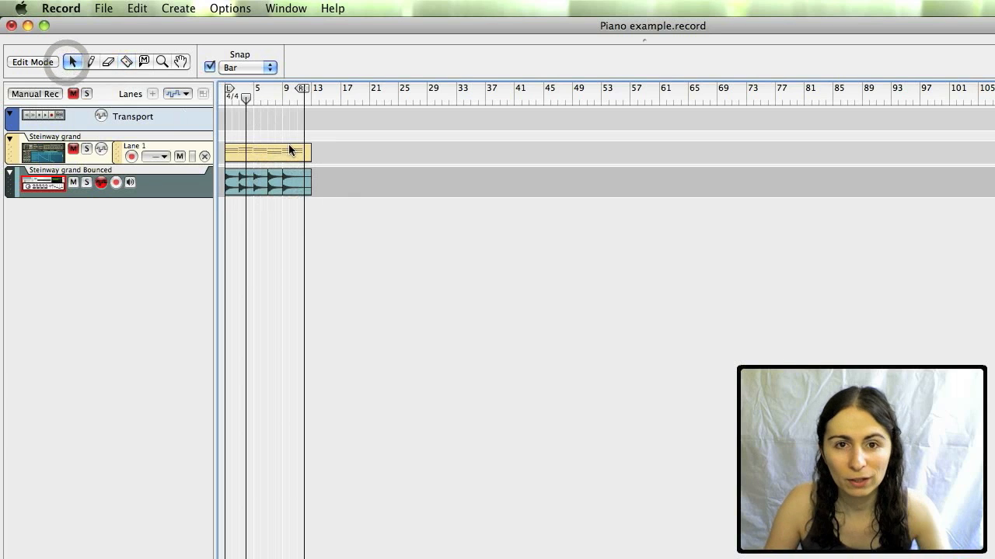
Reverse the two-bar bounced audio clip that starts at bar 7
left_click(276, 183)
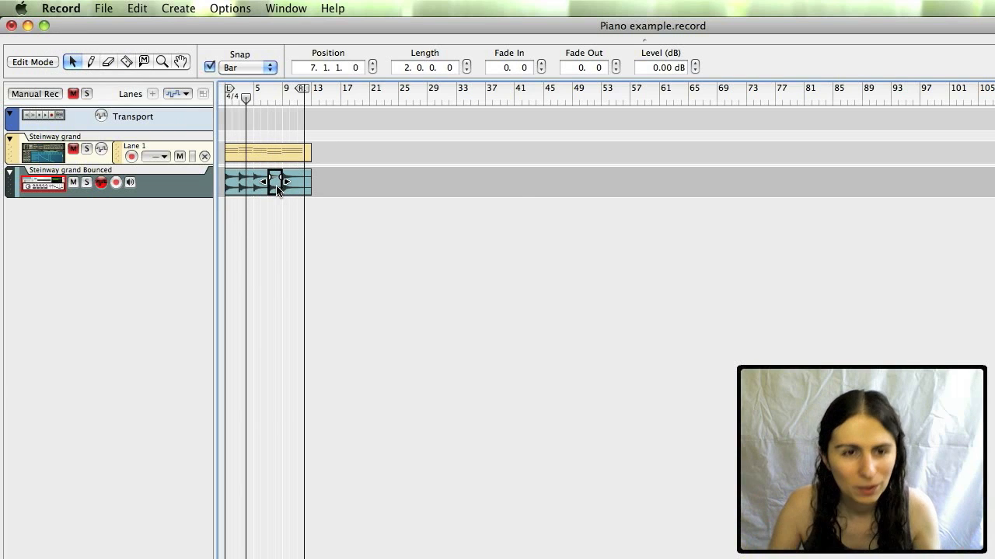
right_click(277, 190)
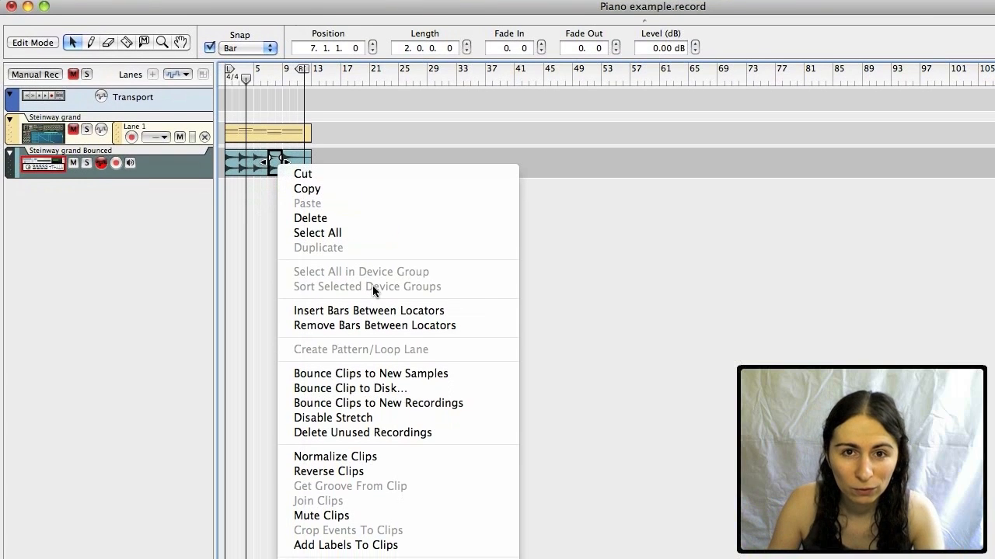
mouse_move(412, 336)
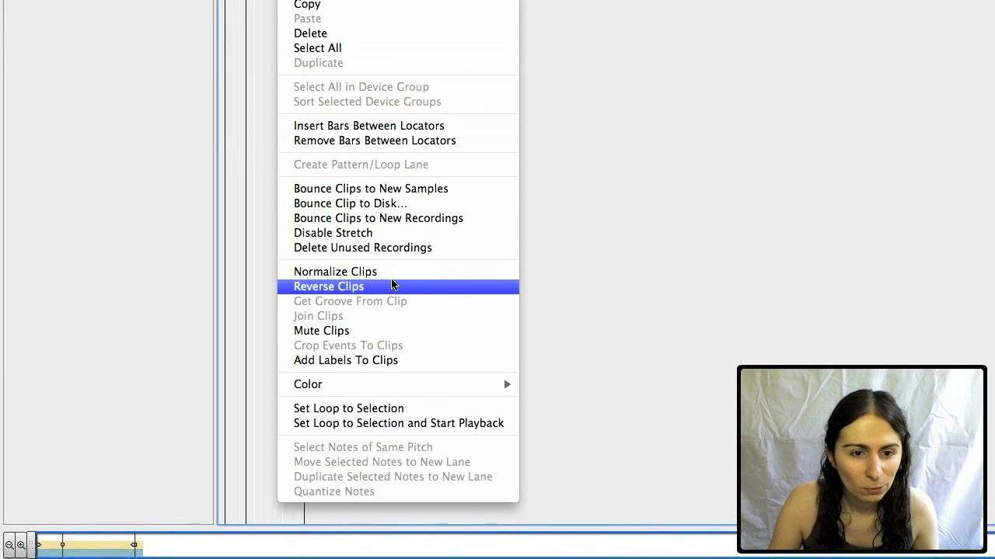
left_click(392, 287)
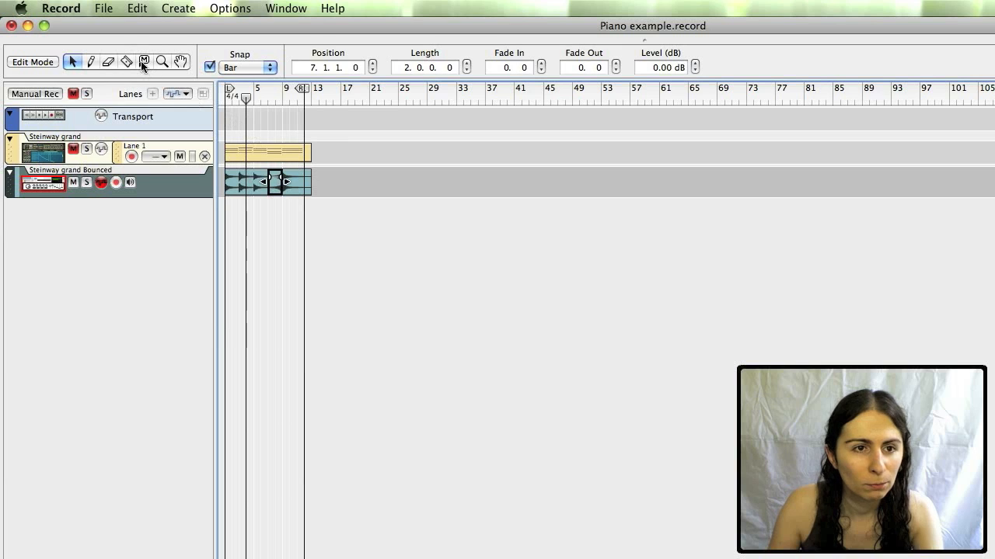
Delete the bounced audio clips after and before the reversed clip
left_click(301, 189)
key("Delete")
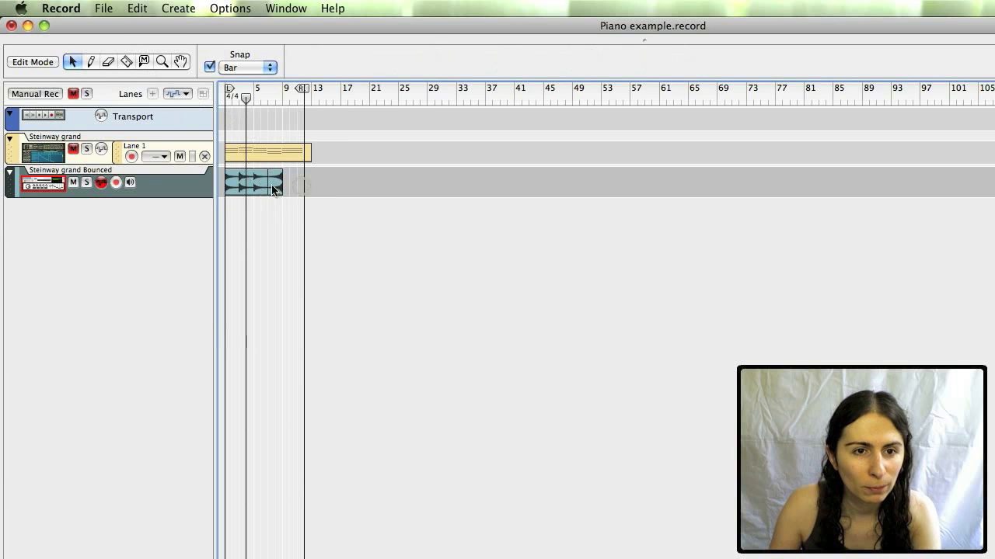
left_click(256, 188)
key("Delete")
Play the reversed clip from bar 7, unmute the Steinway grand track and return the playhead to the song start
left_click(268, 98)
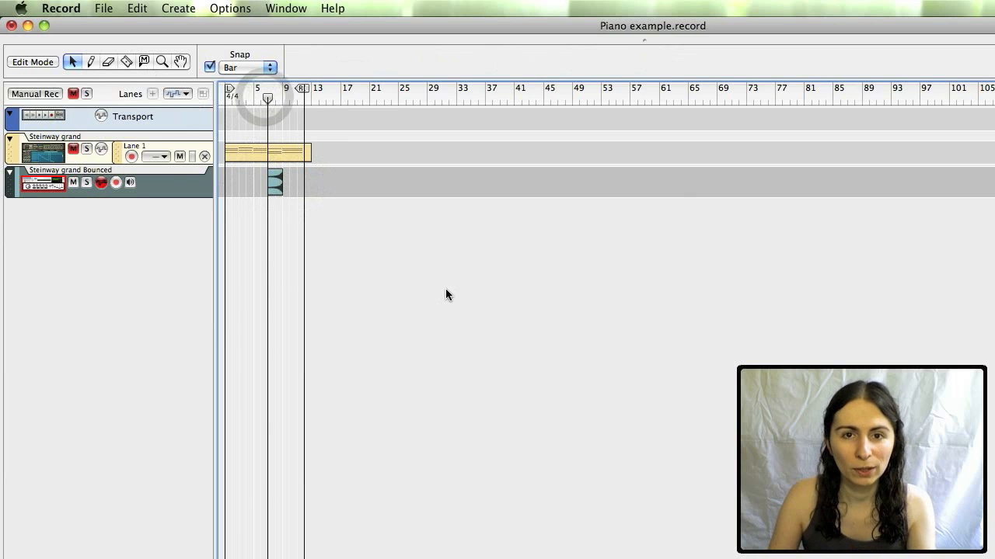
key("space")
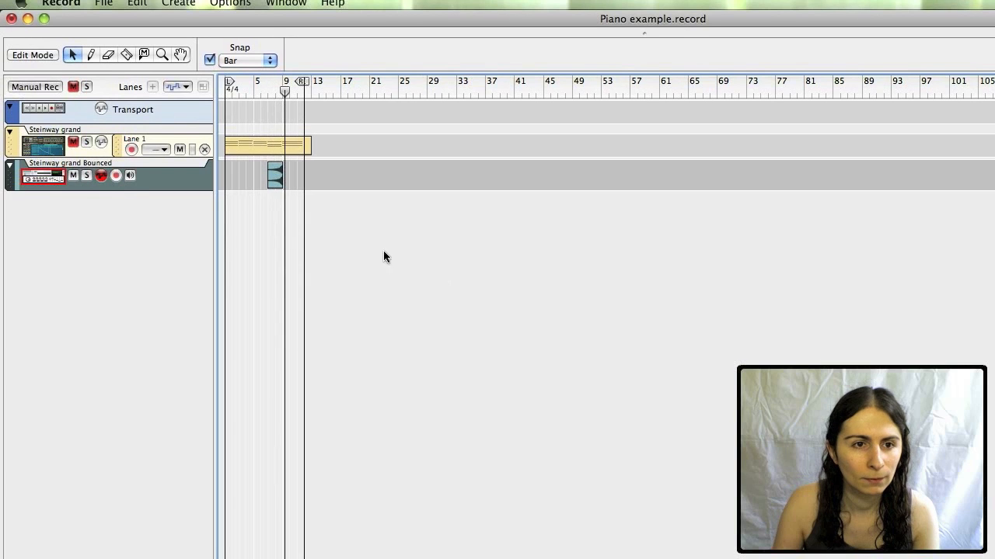
left_click(74, 150)
left_click(245, 97)
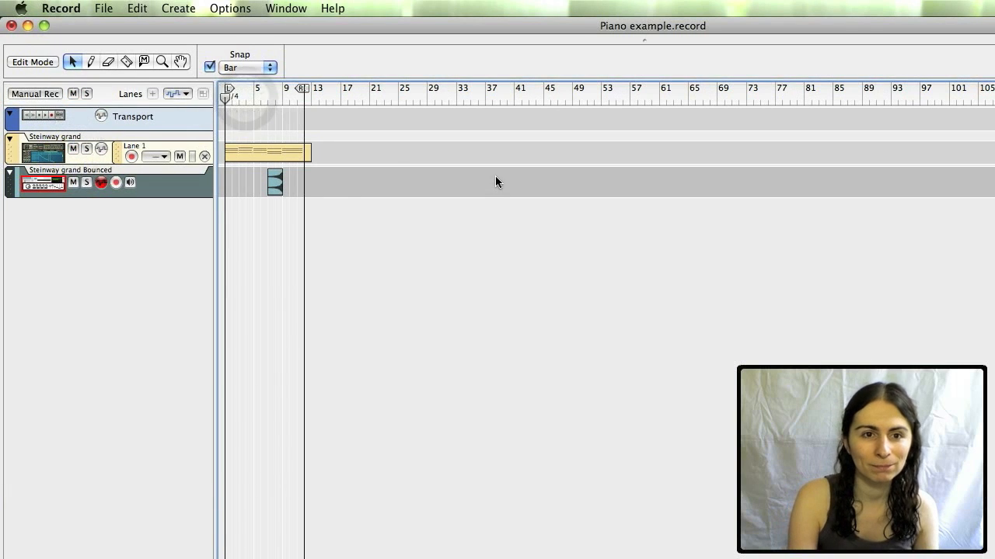